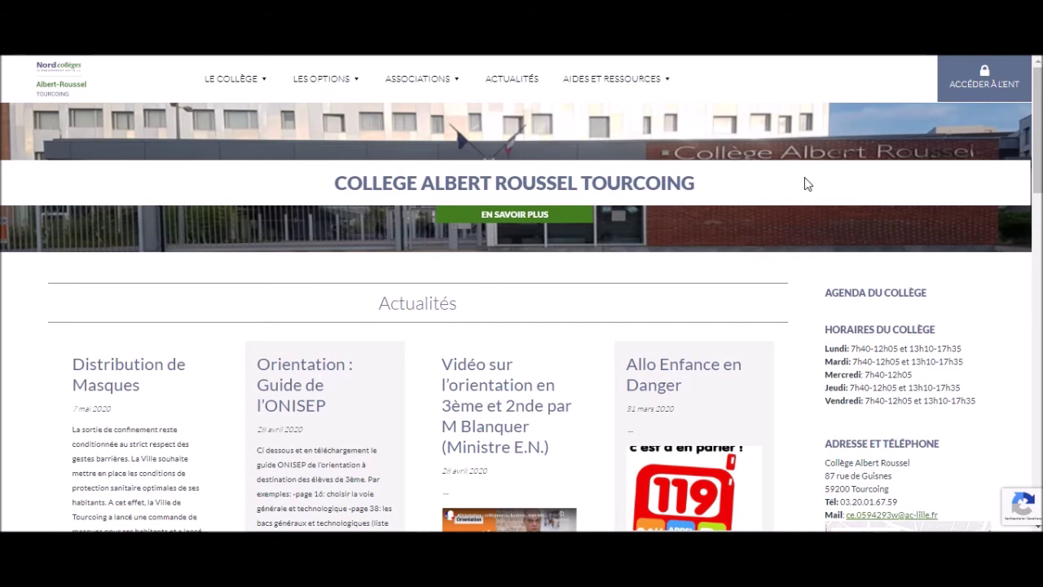
Access the ENT login with profile Élève ou Parent, level Collège and department Nord, and proceed to the sign-in page.
{"action": "left_click", "coordinate": [959, 92]}
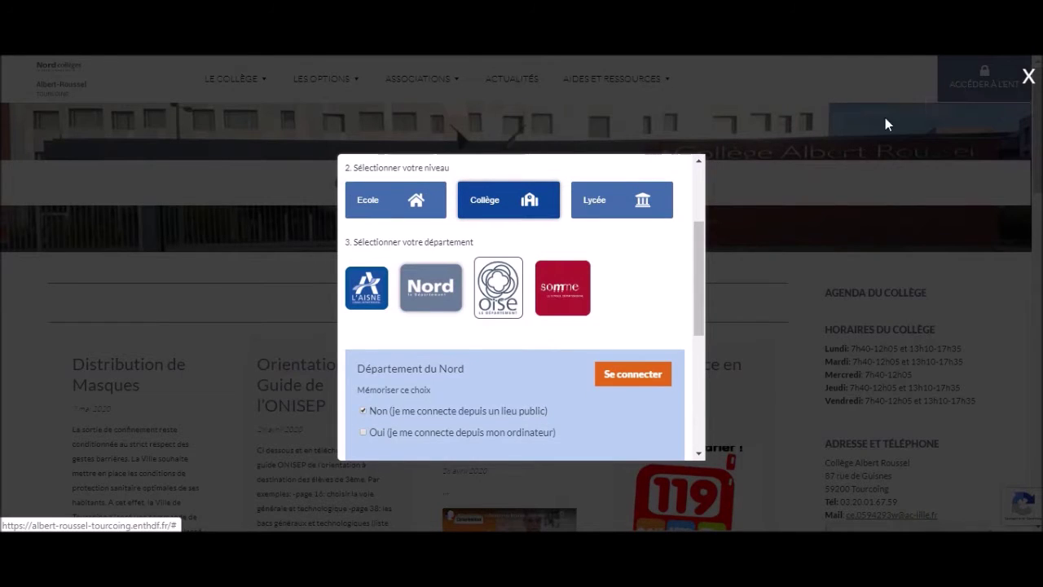
{"action": "left_click", "coordinate": [697, 175]}
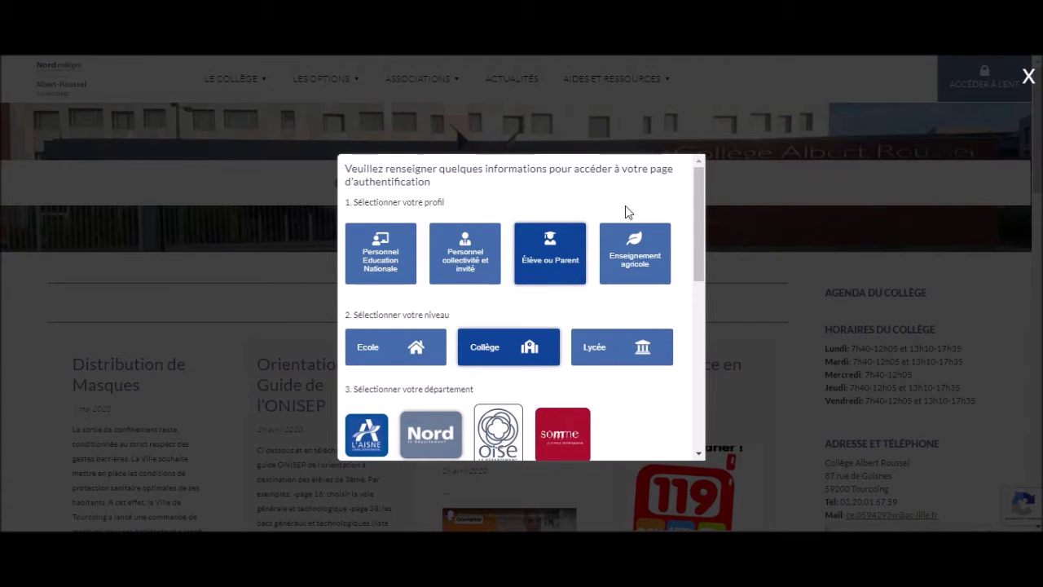
{"action": "left_click", "coordinate": [561, 246]}
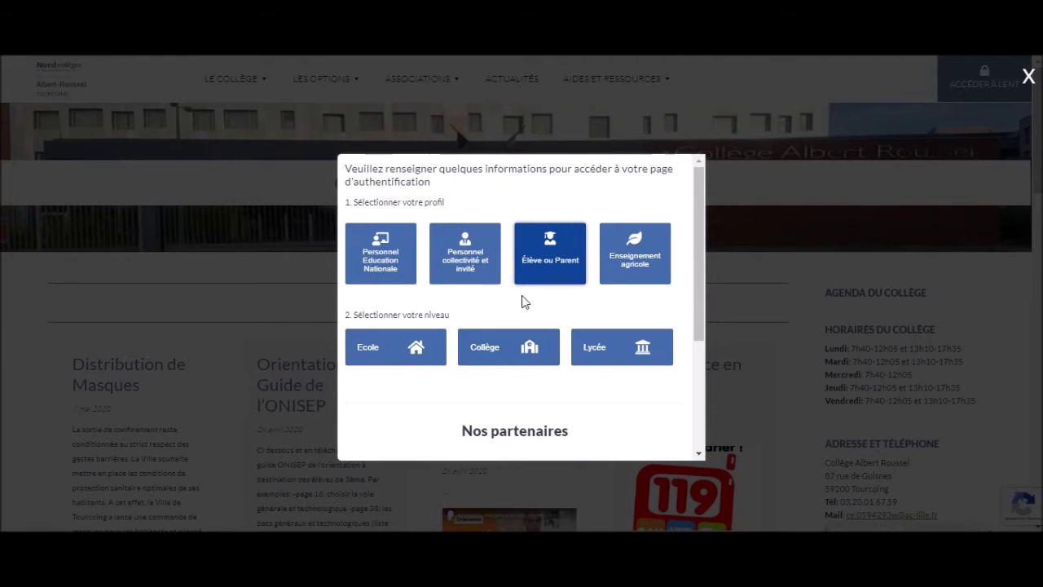
{"action": "left_click", "coordinate": [498, 347]}
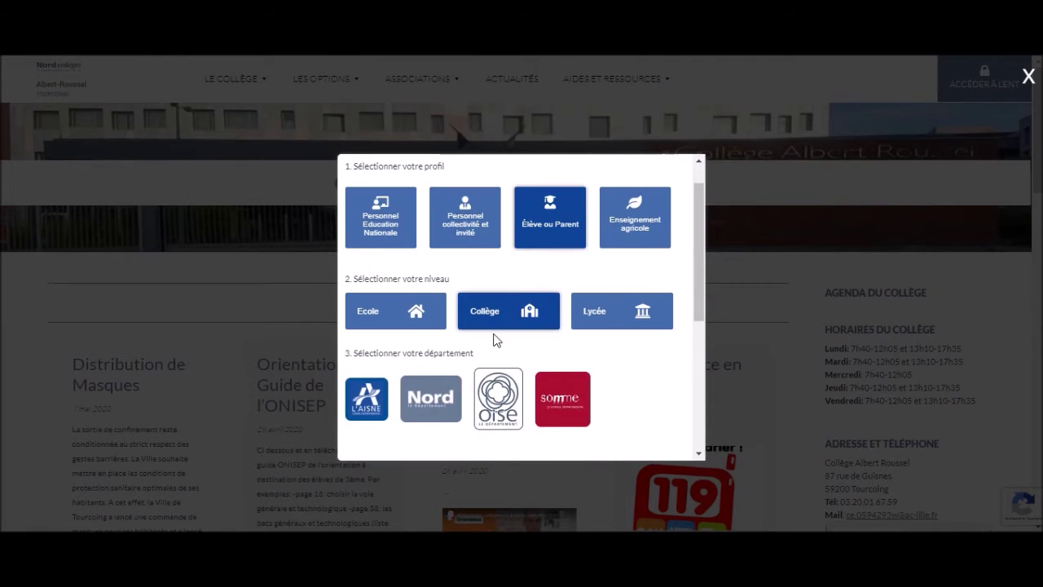
{"action": "left_click", "coordinate": [430, 398]}
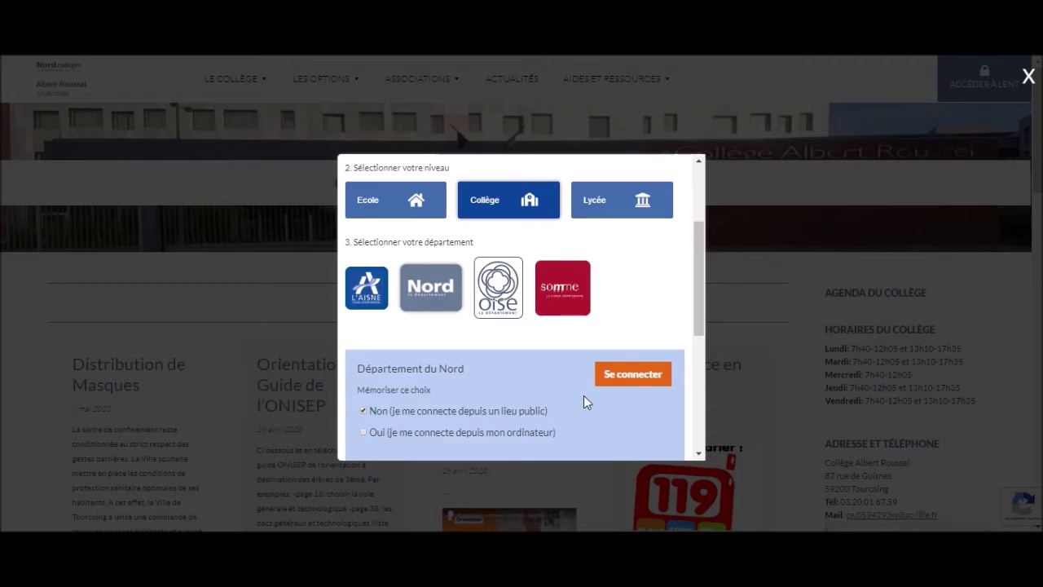
{"action": "left_click", "coordinate": [638, 377]}
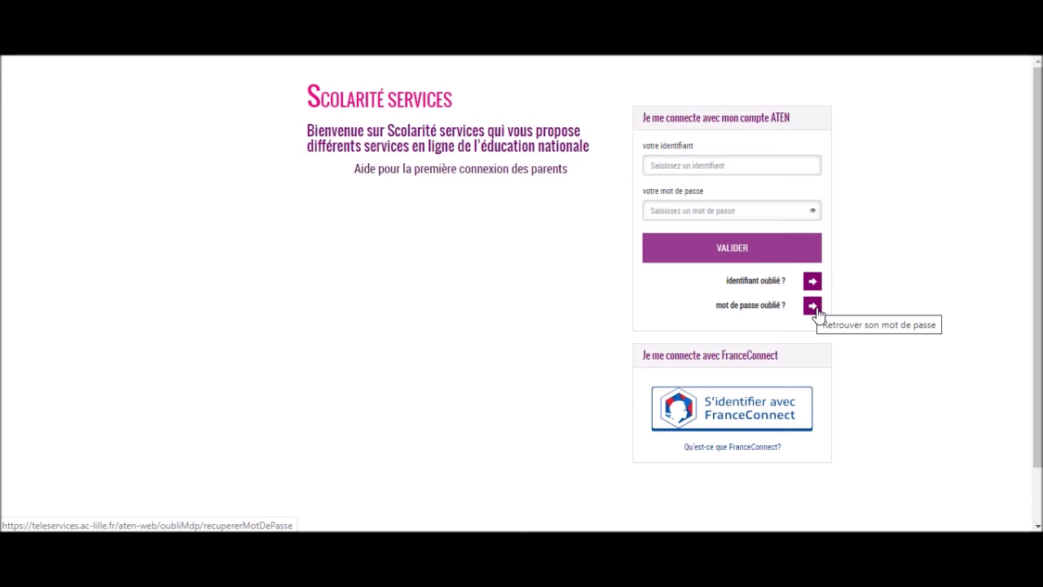
Launch Scolarité Services from the ENT's full application list and open its Orientation service.
{"action": "left_click", "coordinate": [904, 546]}
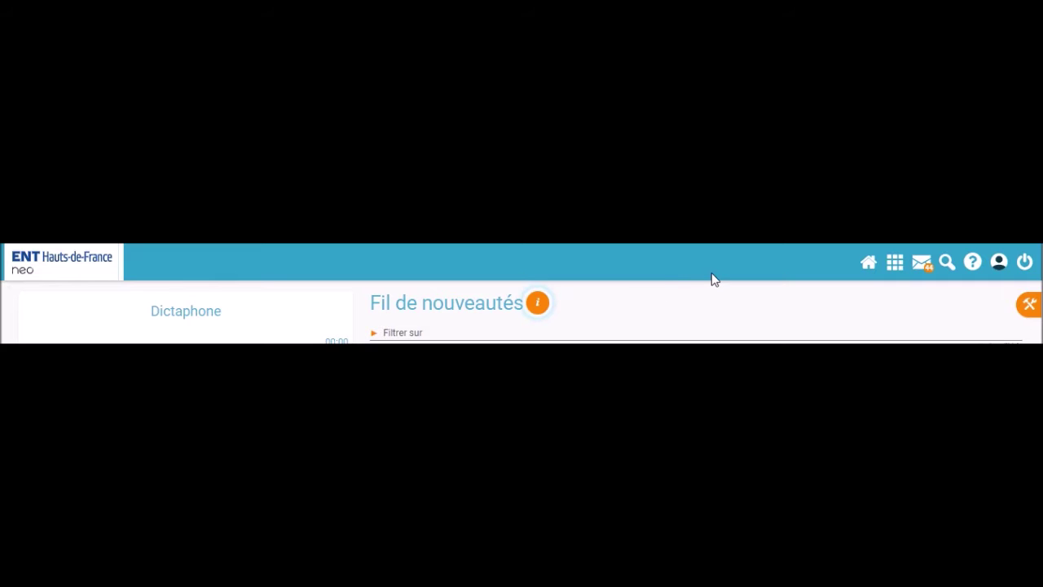
{"action": "mouse_move", "coordinate": [892, 279]}
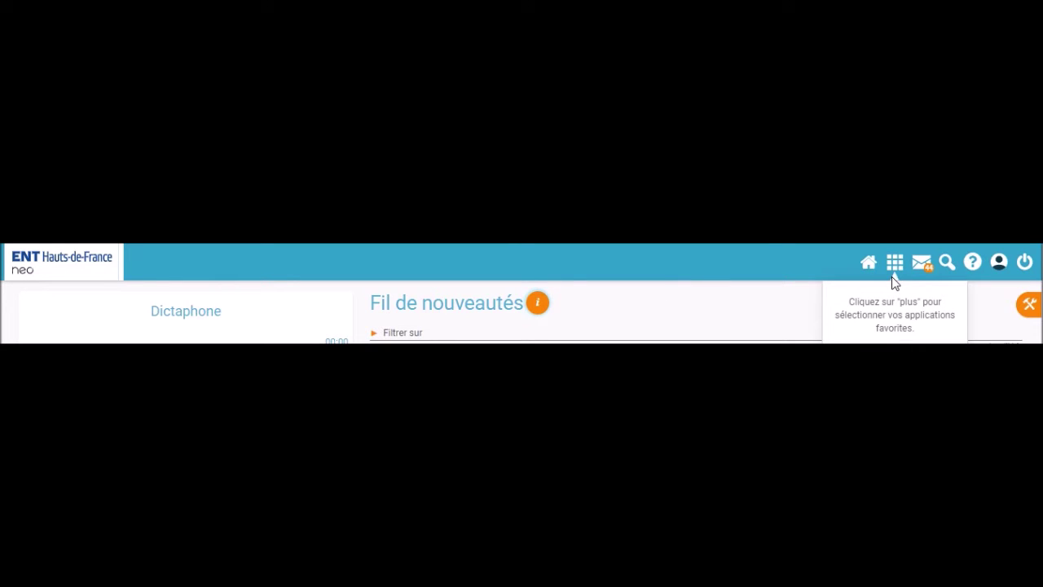
{"action": "left_click", "coordinate": [895, 268]}
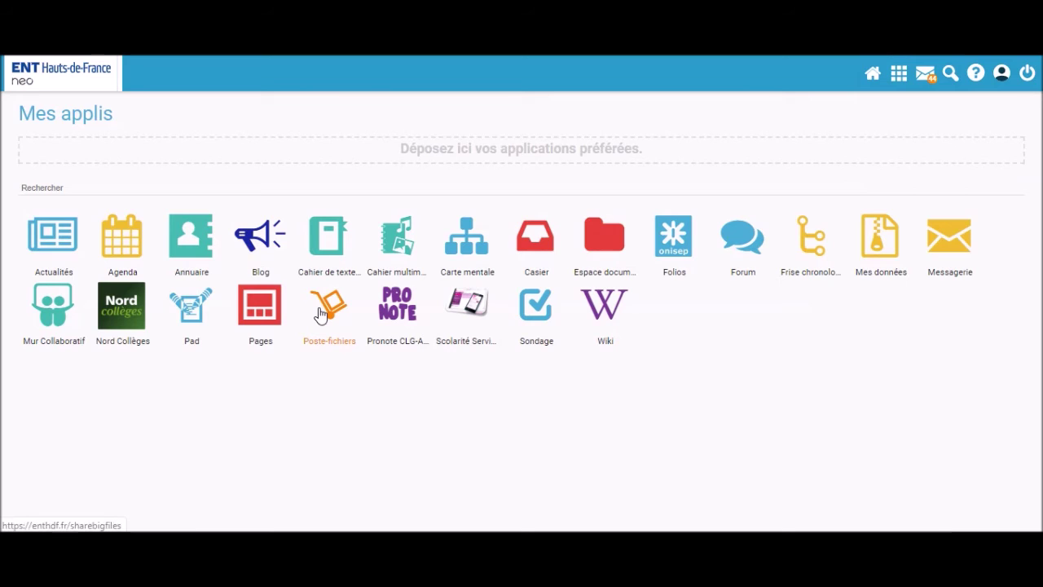
{"action": "left_click", "coordinate": [467, 314]}
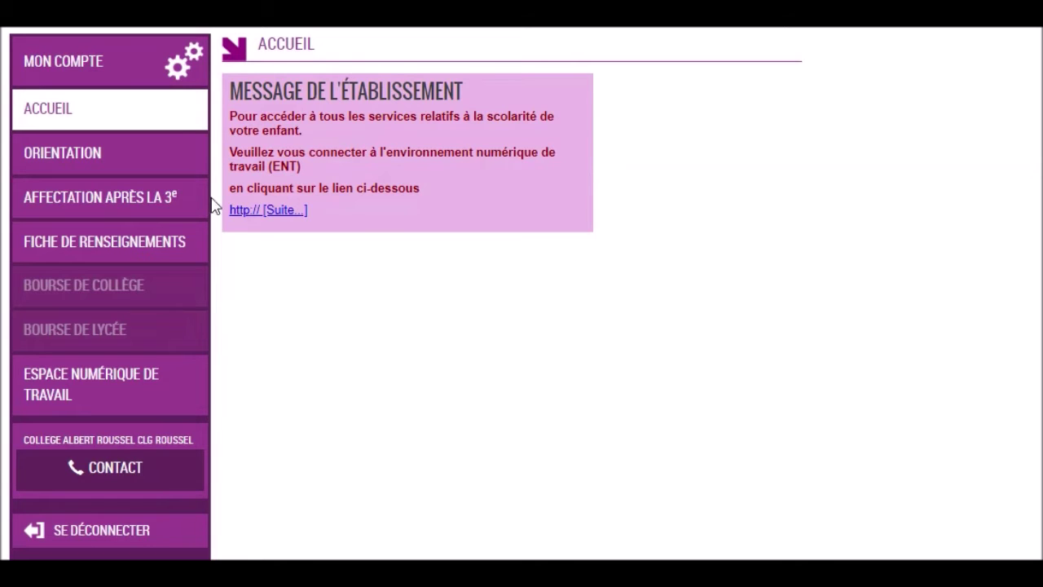
{"action": "left_click", "coordinate": [88, 155]}
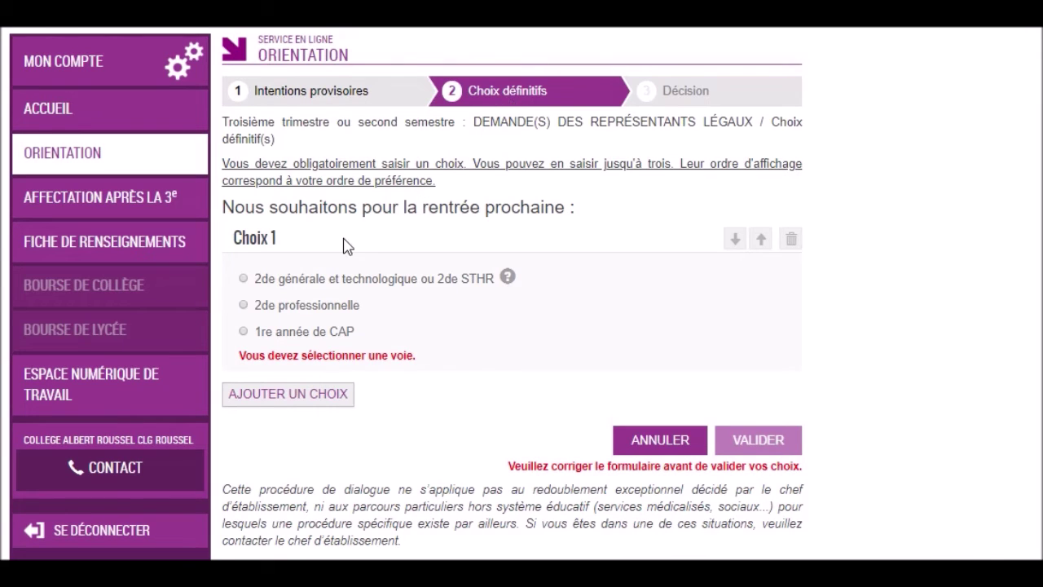
Try each of the three pathways for Choix 1, finishing on 2de générale et technologique ou 2de STHR.
{"action": "left_click", "coordinate": [244, 278]}
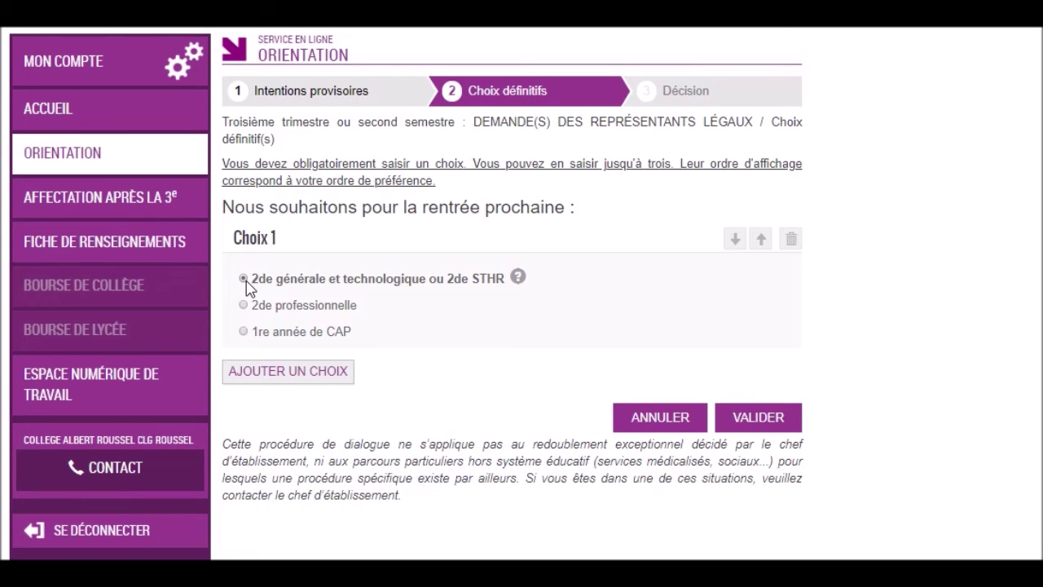
{"action": "left_click", "coordinate": [244, 304]}
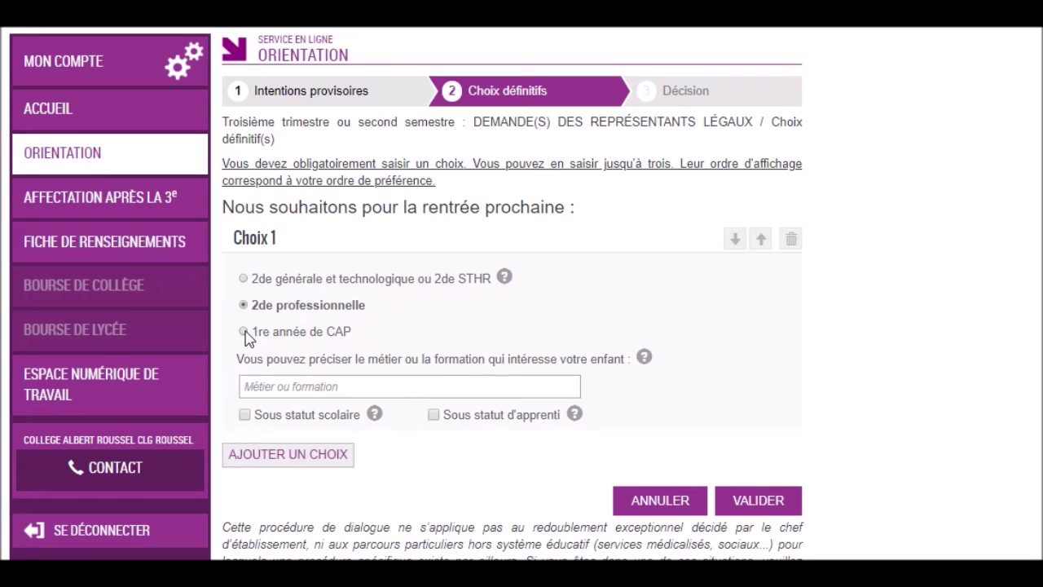
{"action": "left_click", "coordinate": [243, 332]}
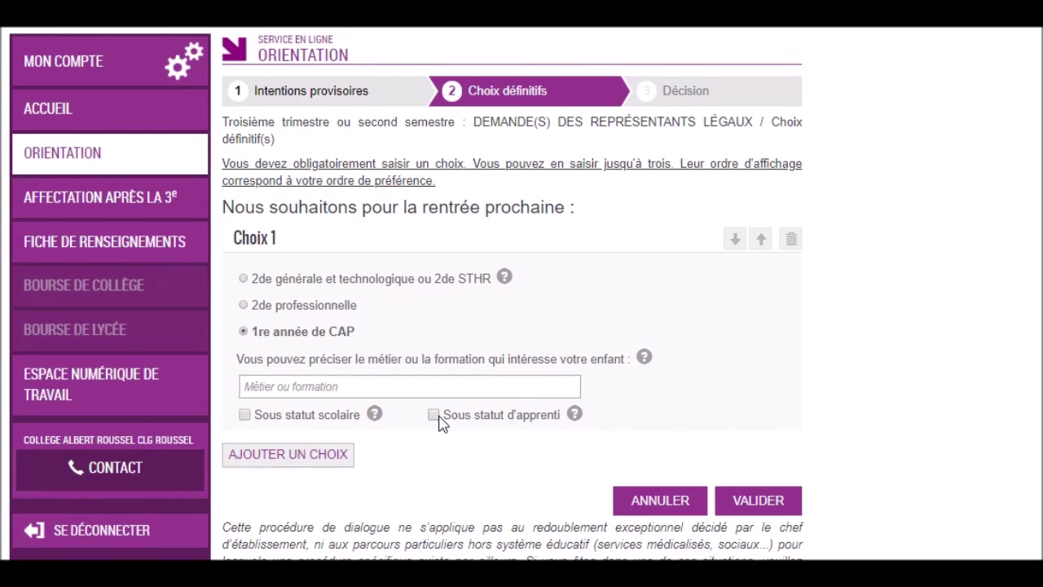
{"action": "left_click", "coordinate": [319, 382]}
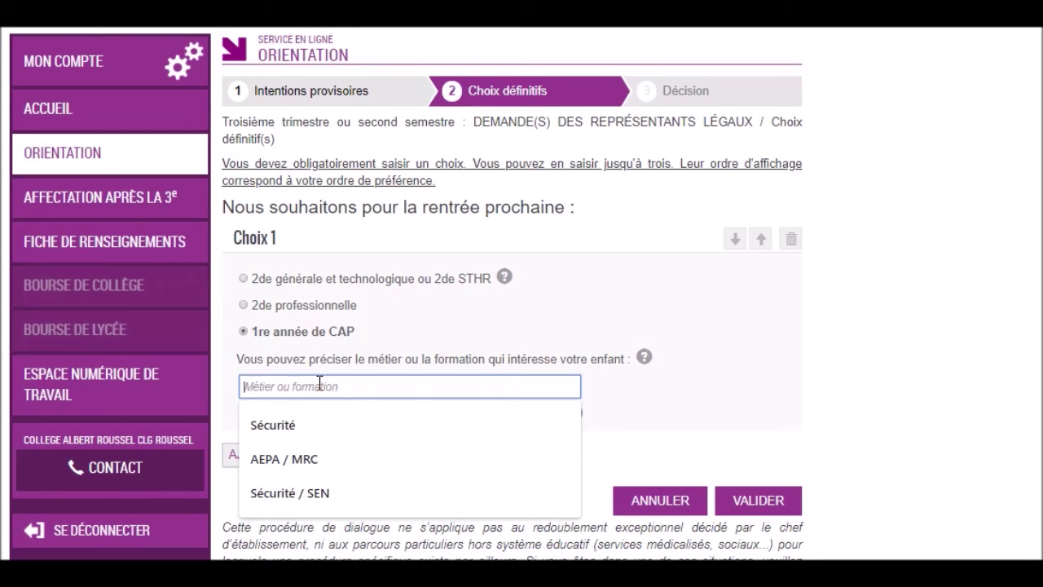
{"action": "left_click", "coordinate": [713, 391]}
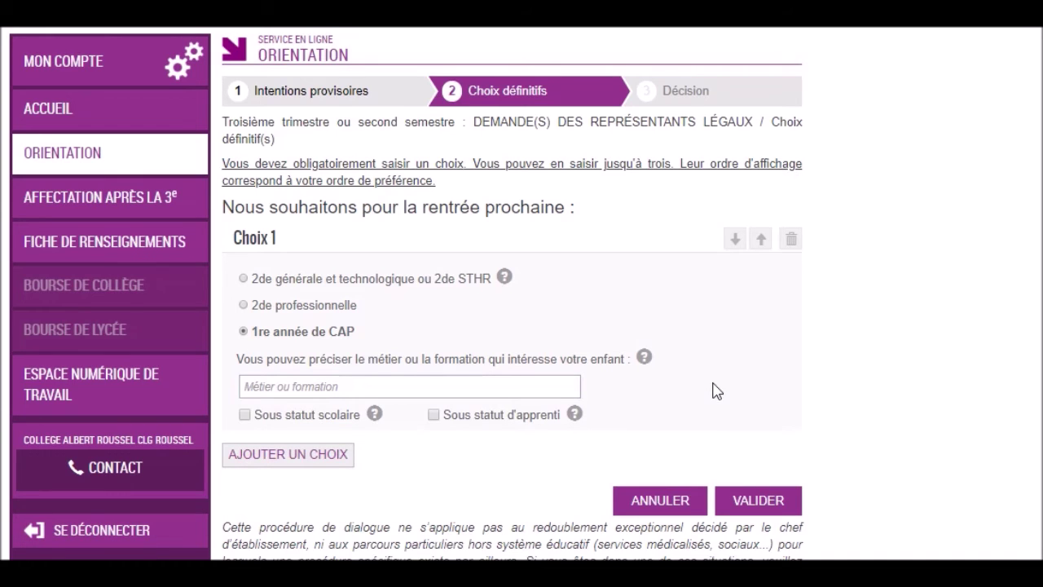
{"action": "left_click", "coordinate": [244, 278]}
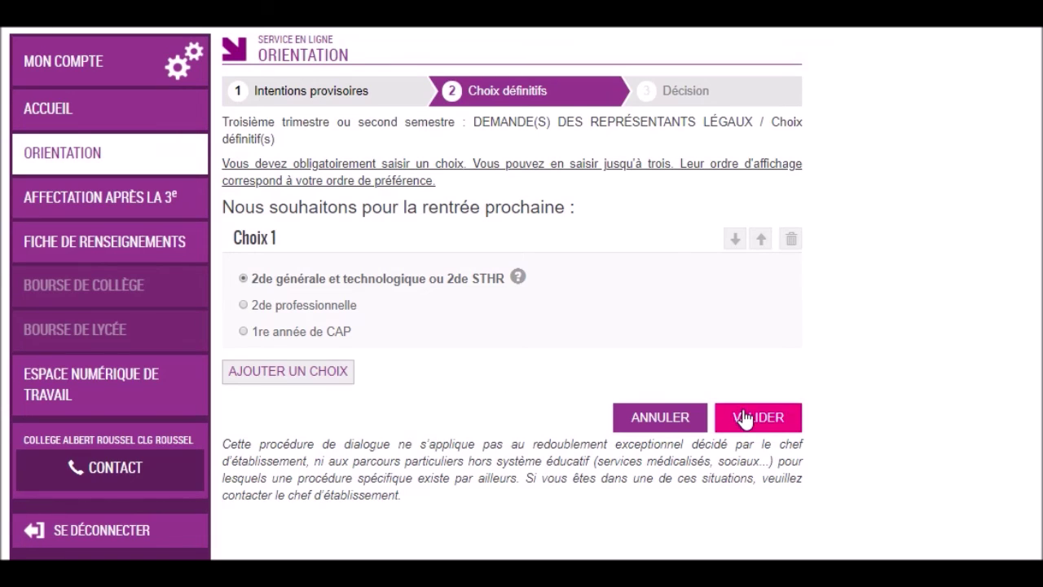
Set Choix 1 to 2de professionnelle under Sous statut scolaire, with Sécurité as the trade or training.
{"action": "left_click", "coordinate": [242, 305]}
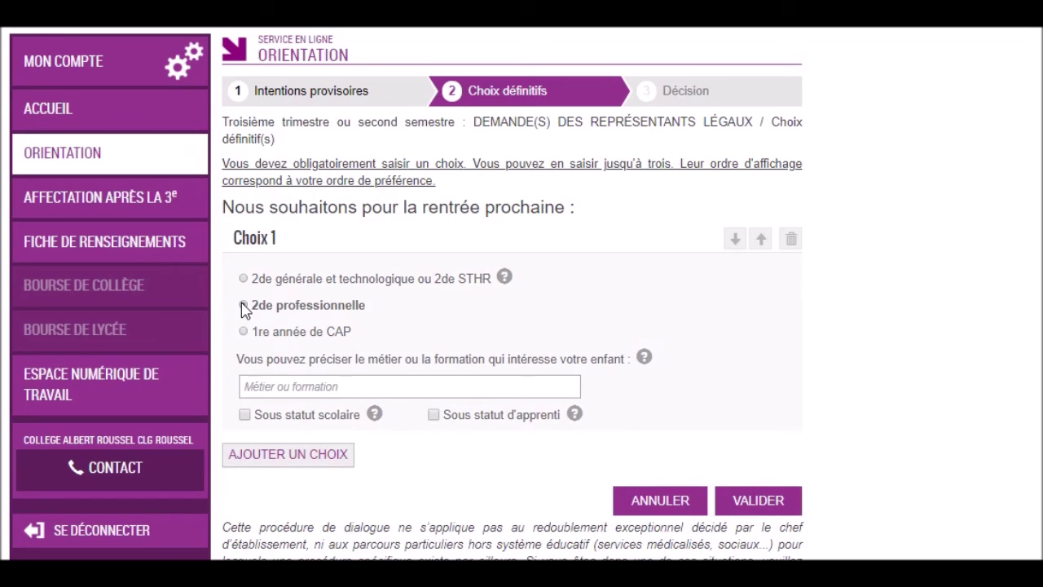
{"action": "left_click", "coordinate": [244, 415]}
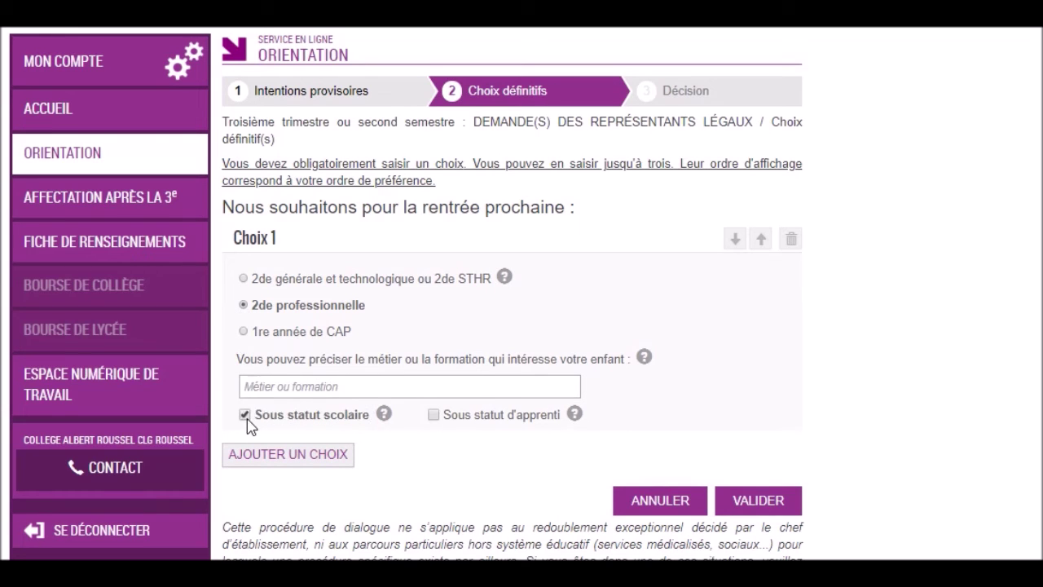
{"action": "left_click", "coordinate": [312, 389]}
{"action": "type", "text": "S"}
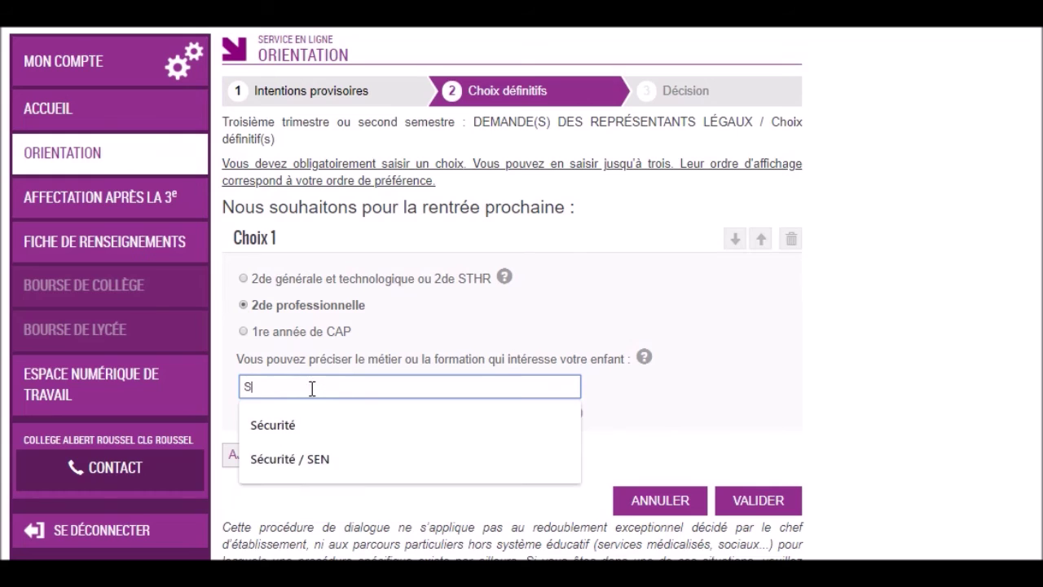
{"action": "type", "text": "écurité"}
{"action": "left_click", "coordinate": [718, 402]}
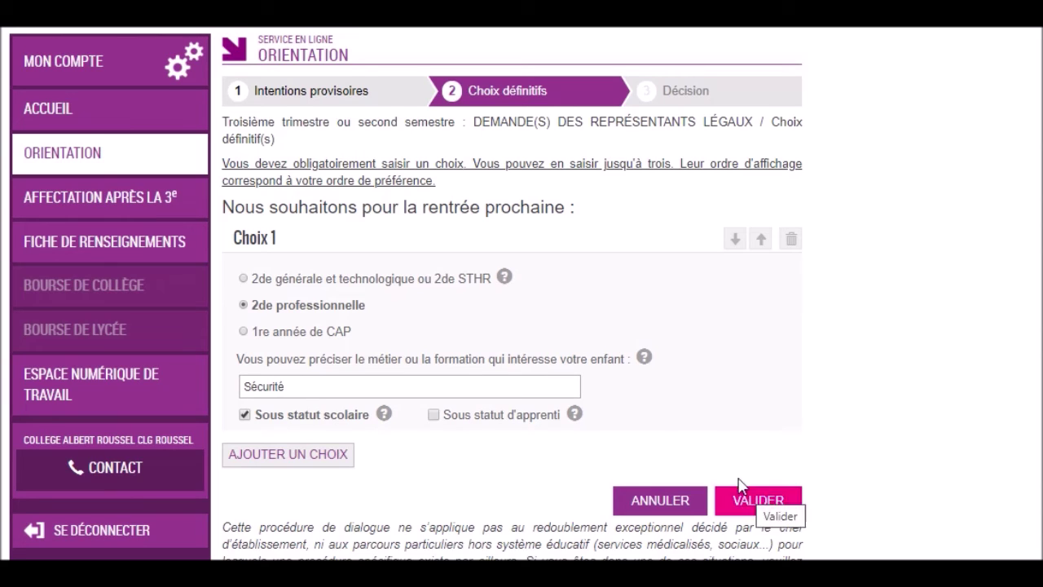
Switch Choix 1 to 1re année de CAP and replace the trade or training with Patissier.
{"action": "left_click", "coordinate": [244, 332]}
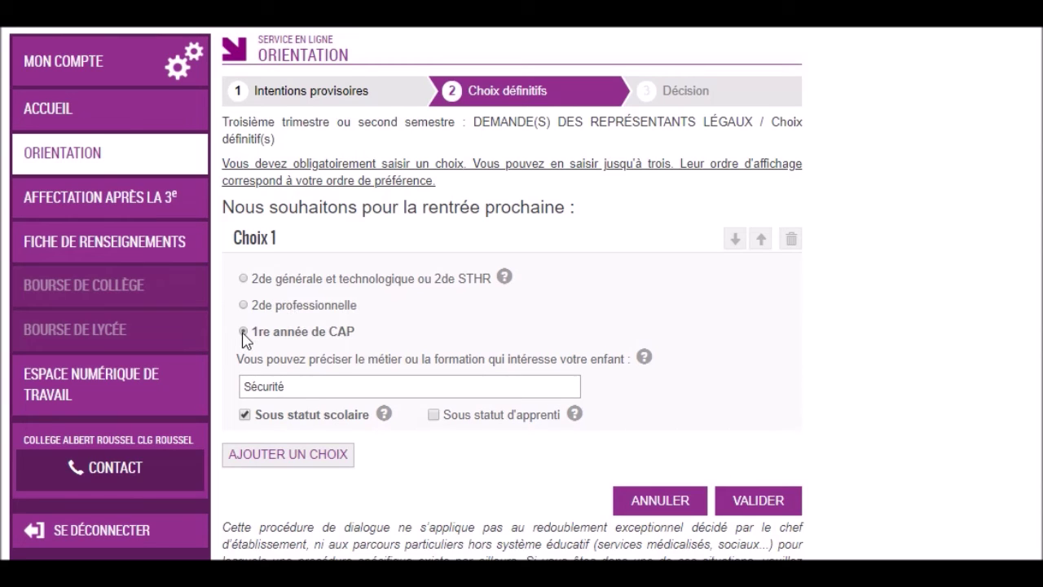
{"action": "left_click", "coordinate": [303, 386]}
{"action": "key", "text": "BackSpace"}
{"action": "key", "text": "BackSpace"}
{"action": "key", "text": "BackSpace"}
{"action": "key", "text": "BackSpace"}
{"action": "key", "text": "BackSpace"}
{"action": "key", "text": "BackSpace"}
{"action": "key", "text": "BackSpace"}
{"action": "key", "text": "BackSpace"}
{"action": "type", "text": "Pl"}
{"action": "type", "text": "atissier"}
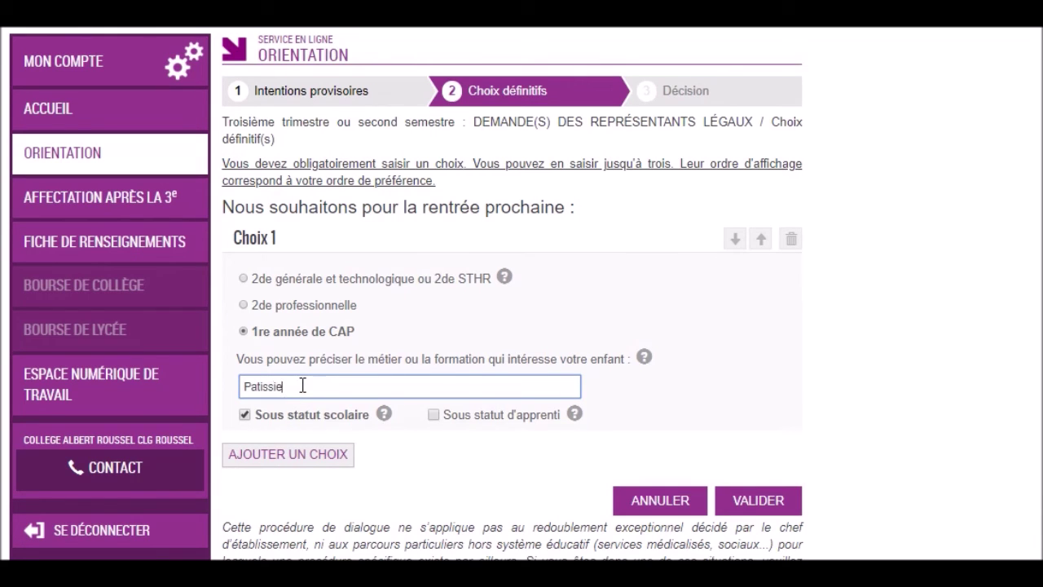
Change the status of the CAP choice from Sous statut scolaire to Sous statut d'apprenti.
{"action": "left_click", "coordinate": [434, 415]}
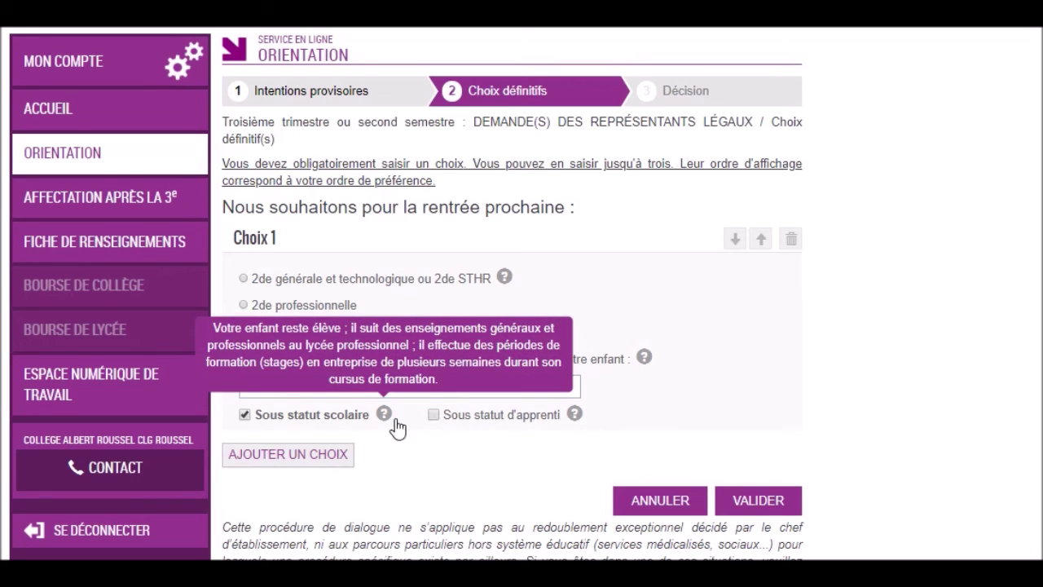
{"action": "left_click", "coordinate": [247, 416]}
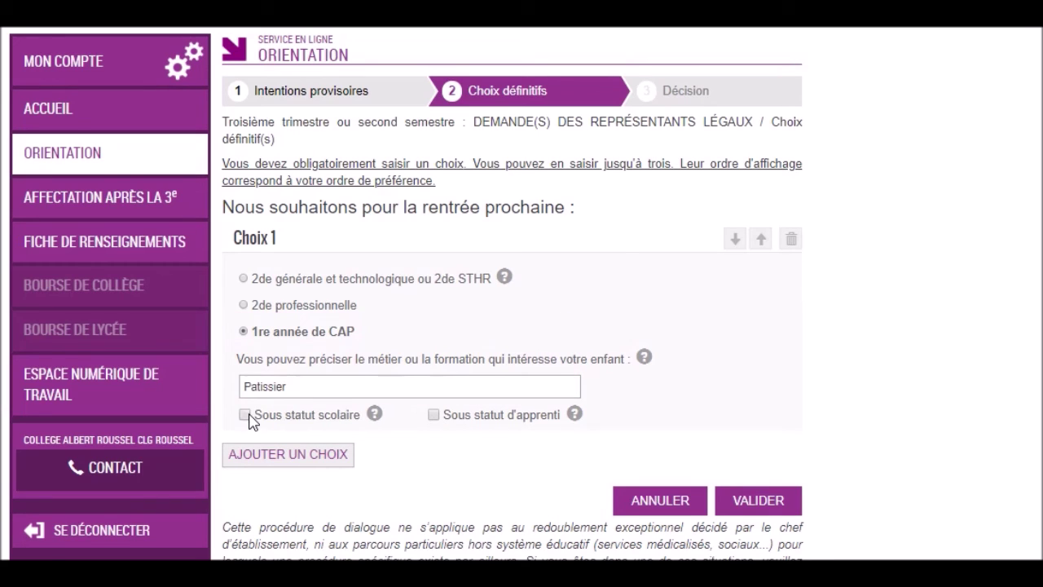
{"action": "left_click", "coordinate": [435, 415]}
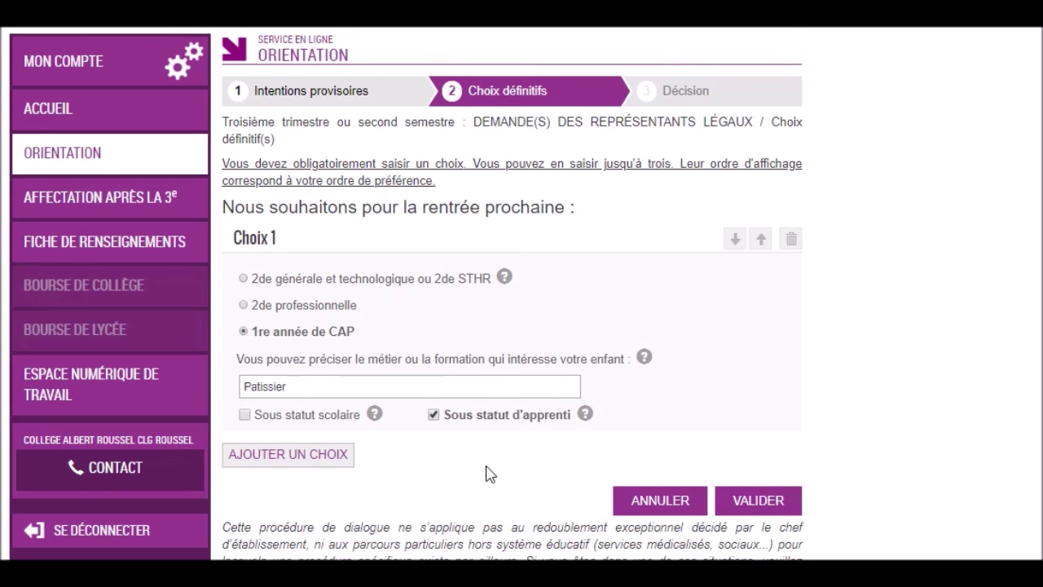
Set Choix 1 to 2de générale et technologique ou 2de STHR.
{"action": "left_click", "coordinate": [246, 306]}
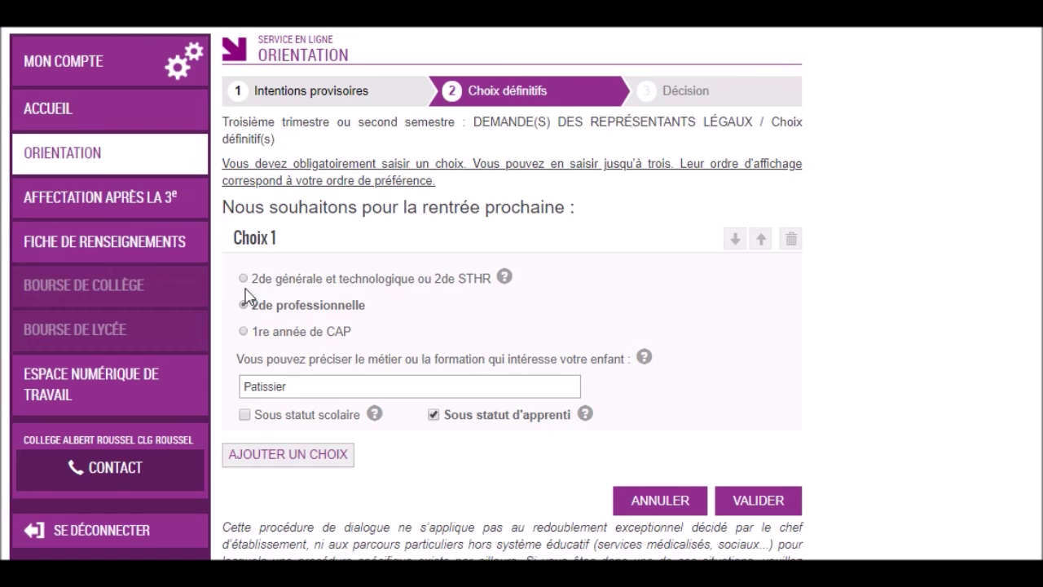
{"action": "left_click", "coordinate": [243, 278]}
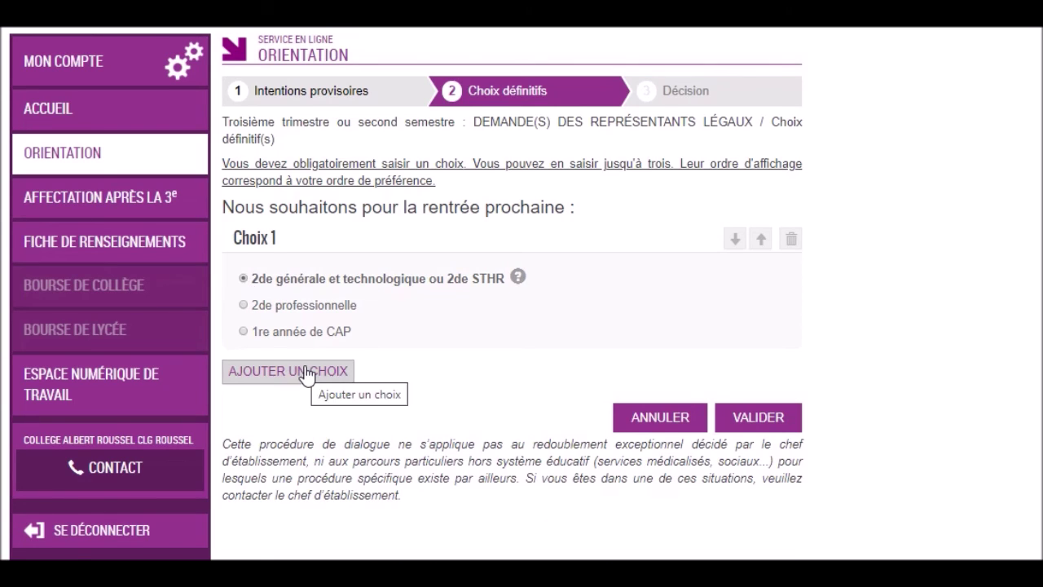
Add Choix 2 as 2de professionnelle under Sous statut scolaire, with ASSP as the trade or training.
{"action": "left_click", "coordinate": [275, 372]}
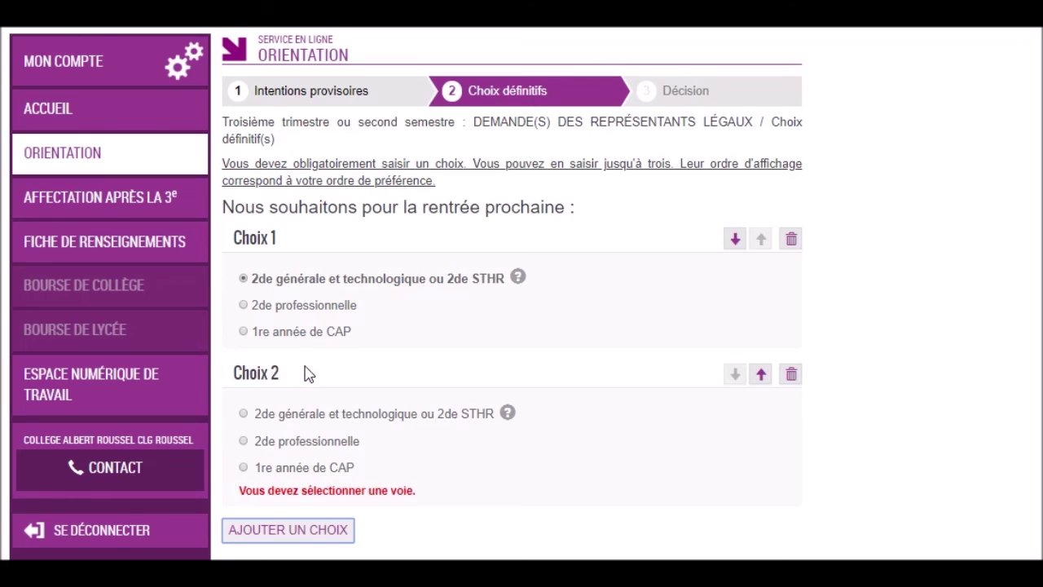
{"action": "left_click", "coordinate": [244, 441]}
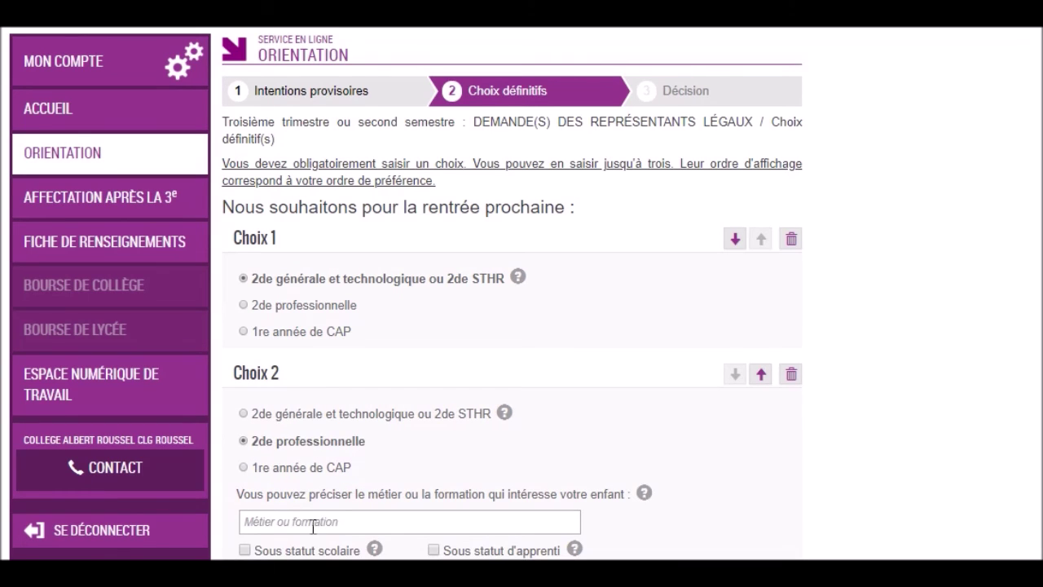
{"action": "left_click", "coordinate": [246, 551]}
{"action": "left_click", "coordinate": [319, 522]}
{"action": "type", "text": "ASSP"}
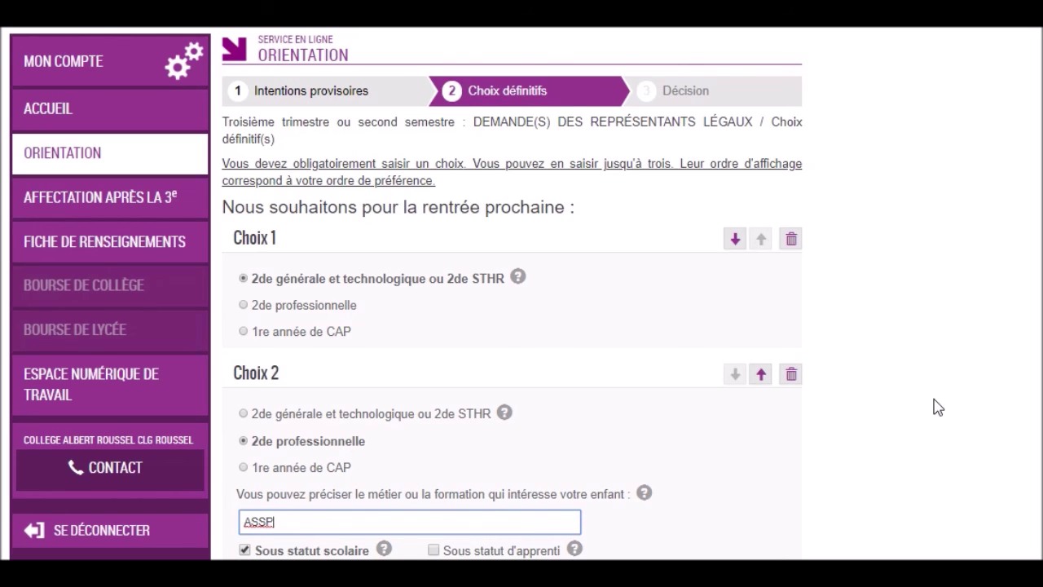
Swap the order of the two choices and back again, and delete Choix 2.
{"action": "left_click", "coordinate": [761, 376]}
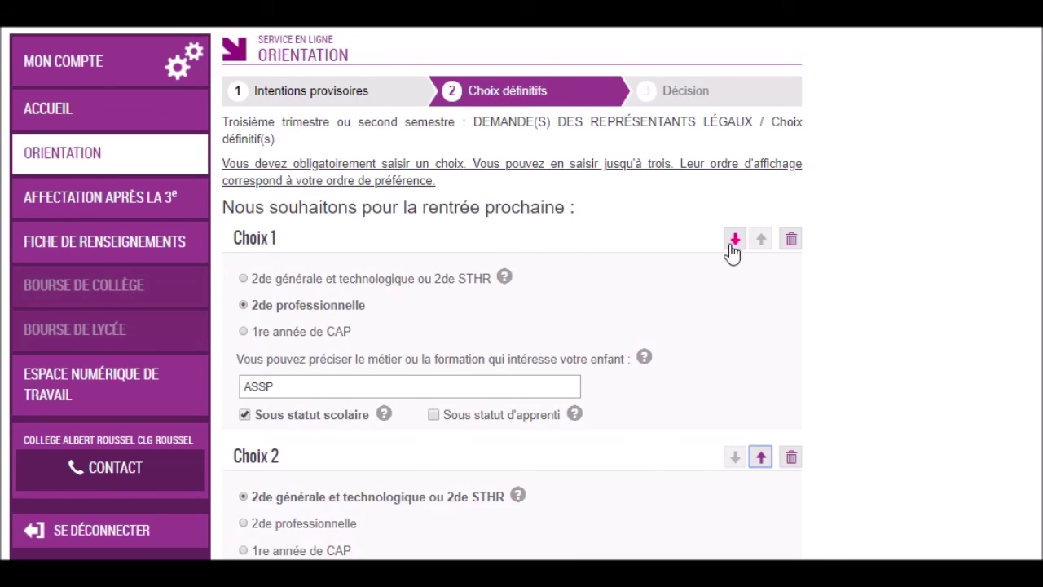
{"action": "left_click", "coordinate": [735, 239]}
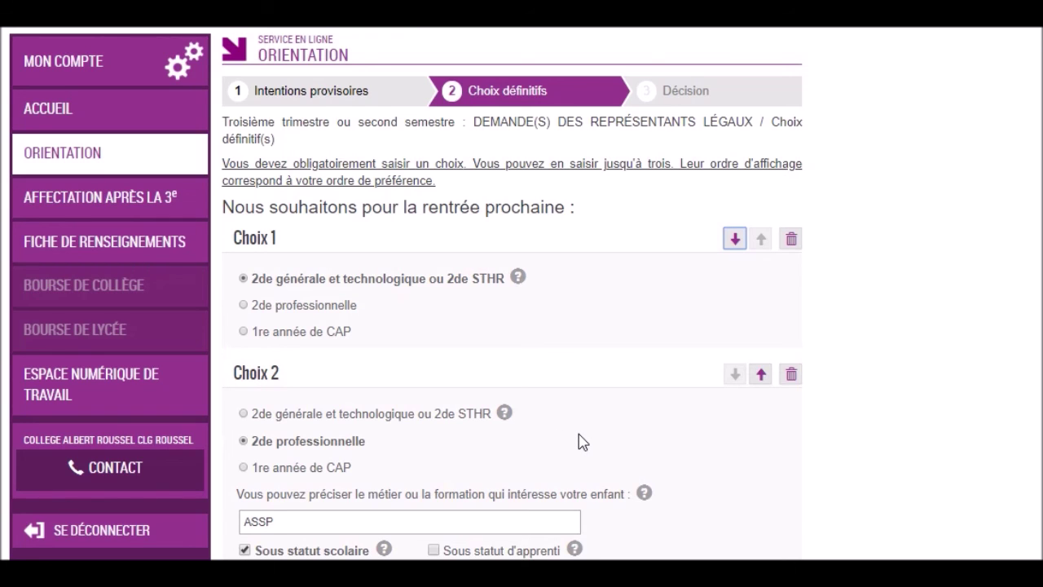
{"action": "left_click", "coordinate": [790, 374]}
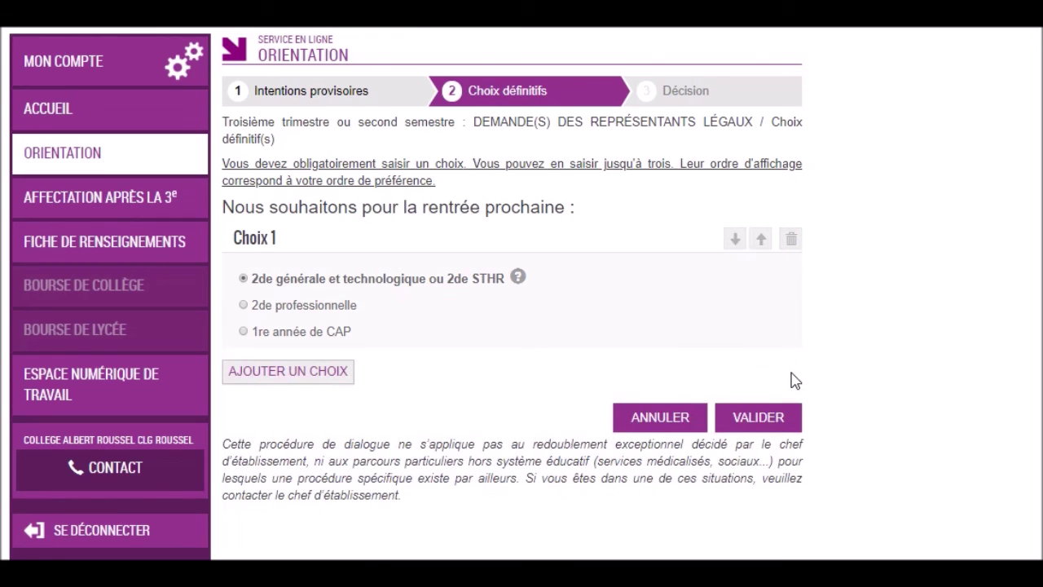
Validate the orientation choices and reopen them for modification.
{"action": "left_click", "coordinate": [762, 425]}
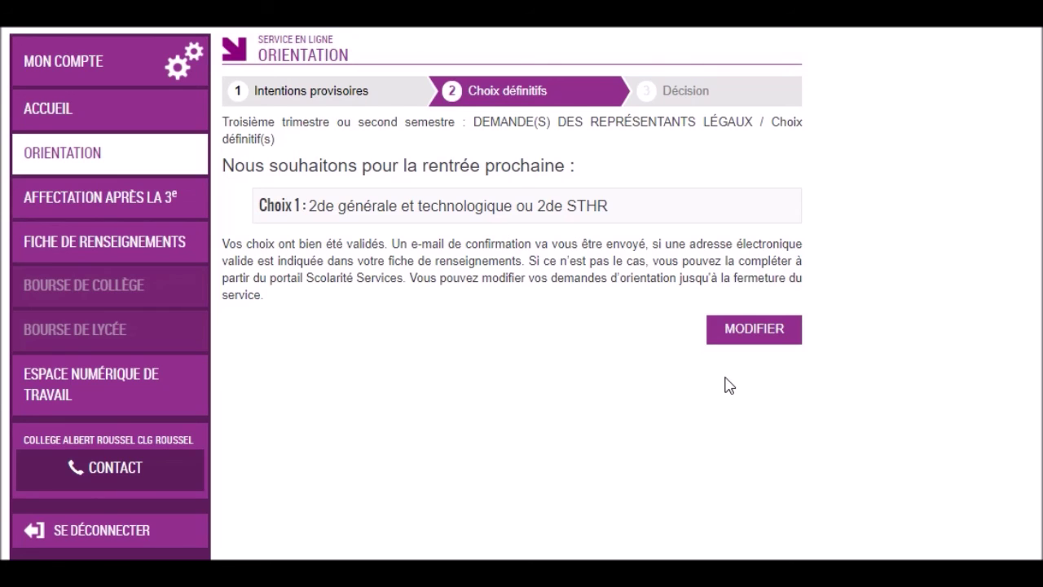
{"action": "left_click", "coordinate": [754, 330]}
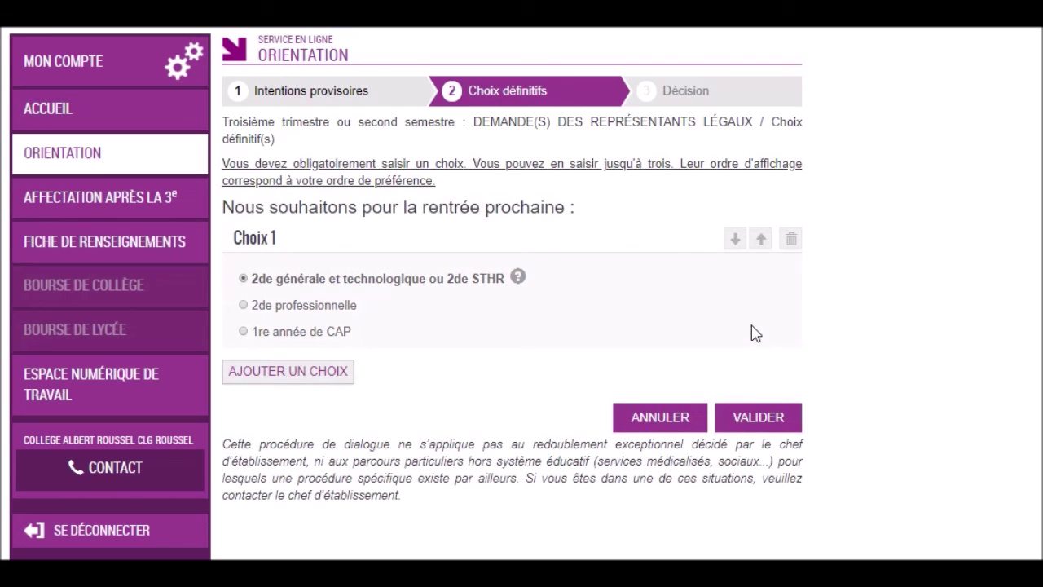